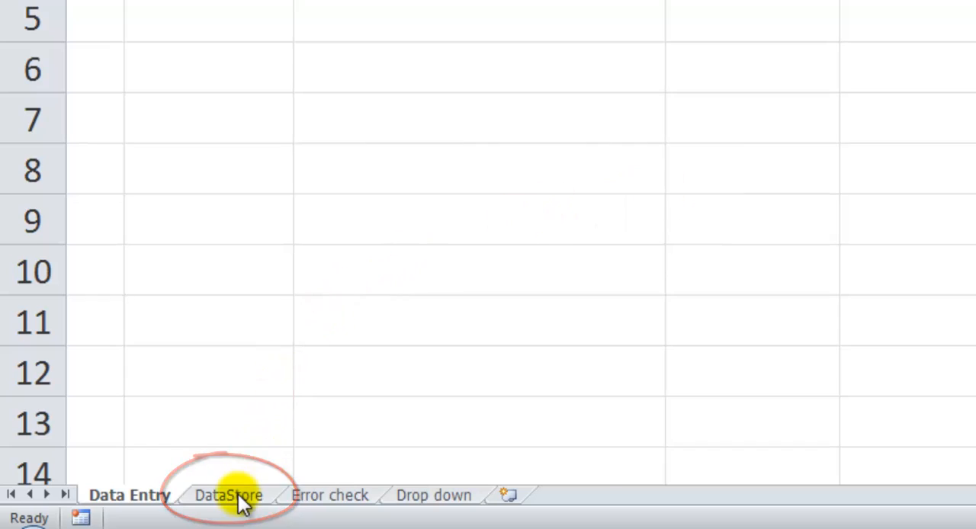
Show the cells covered by the named ranges shirts and discount on the DataStore sheet.
click(206, 527)
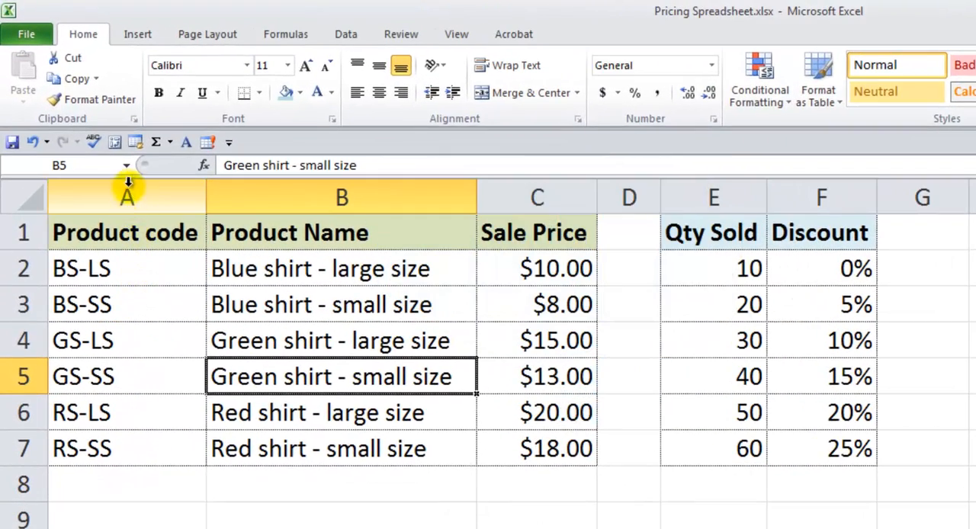
click(125, 166)
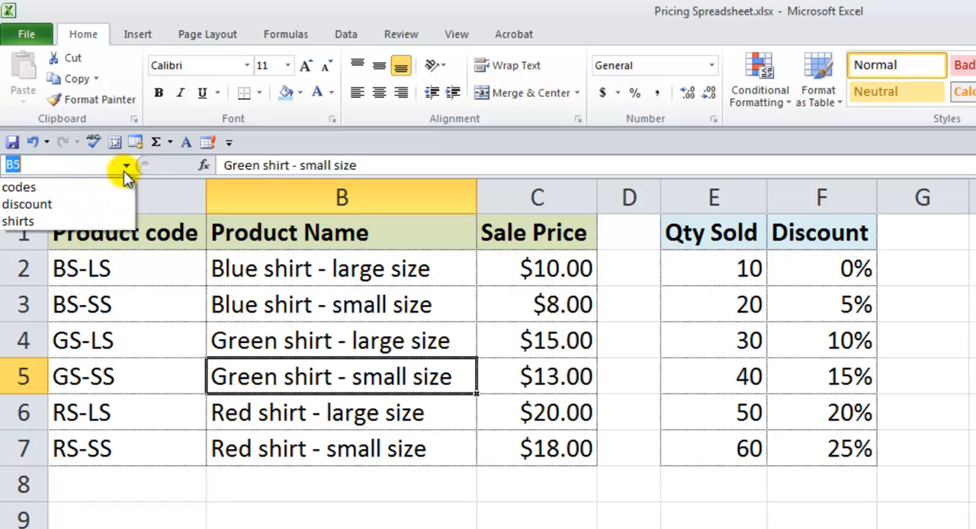
click(73, 220)
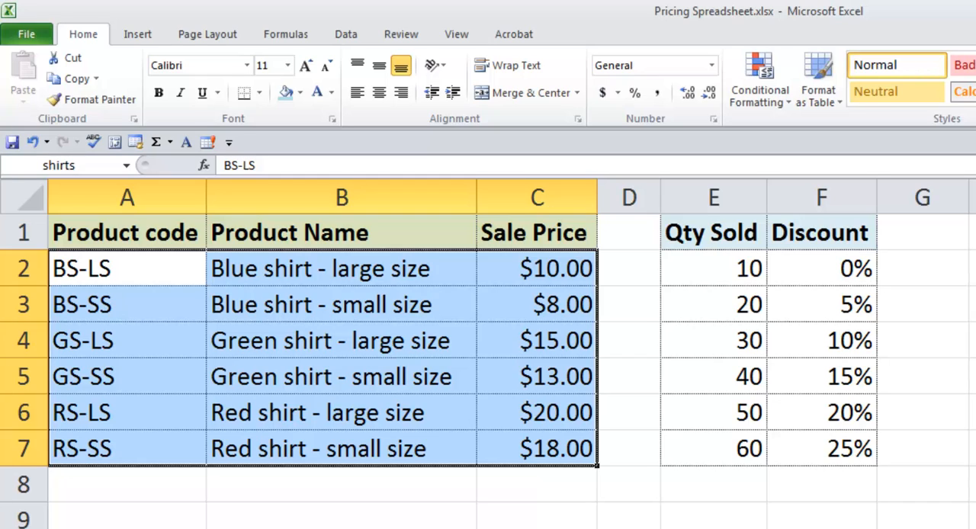
click(126, 166)
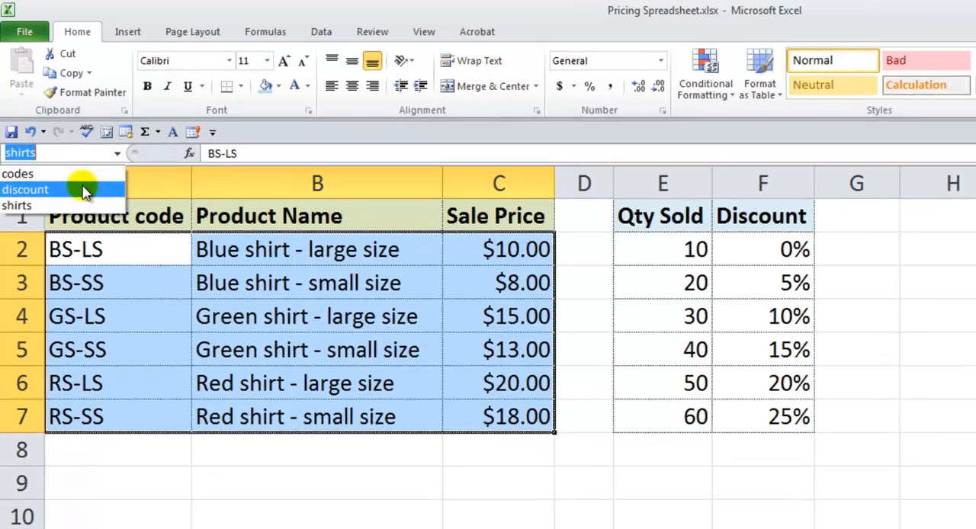
click(82, 190)
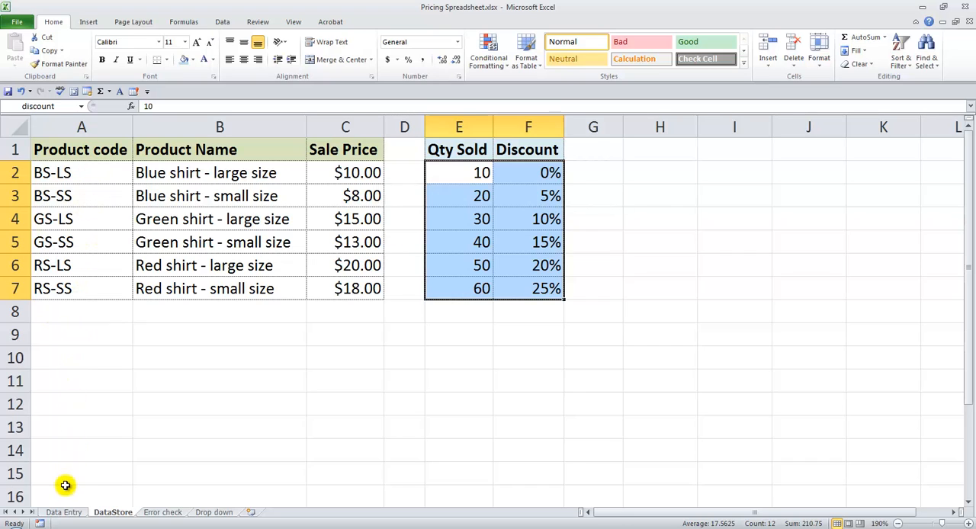
Check the product code in B4 and the Product Name cell C4 on the Data Entry sheet.
click(63, 513)
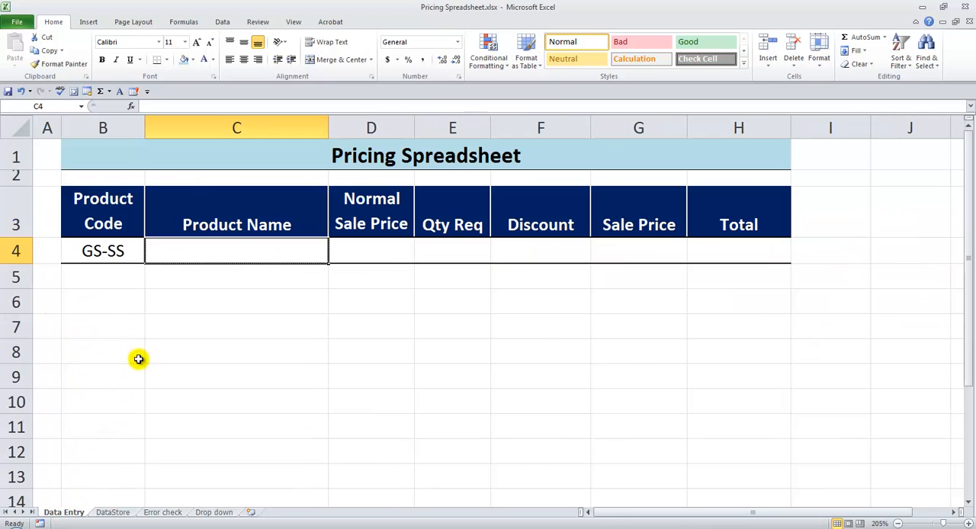
click(99, 254)
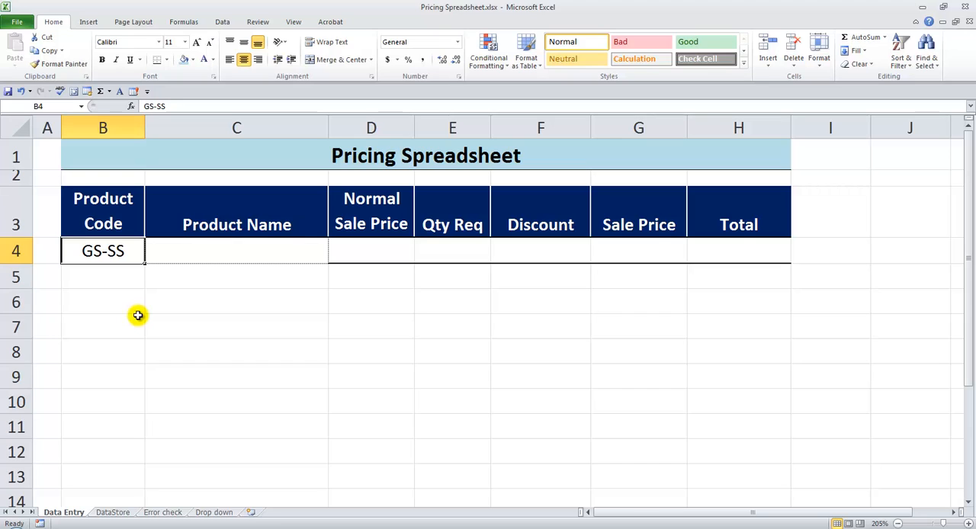
click(208, 250)
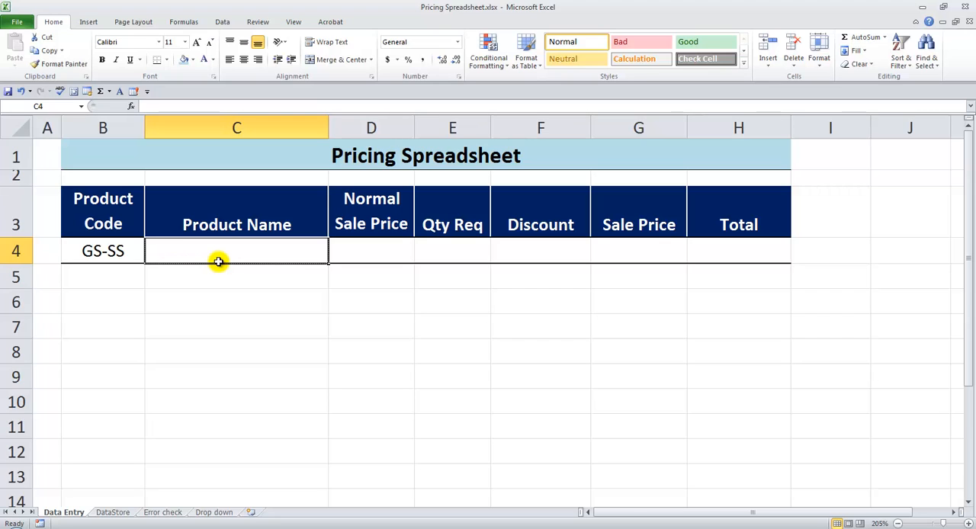
click(121, 251)
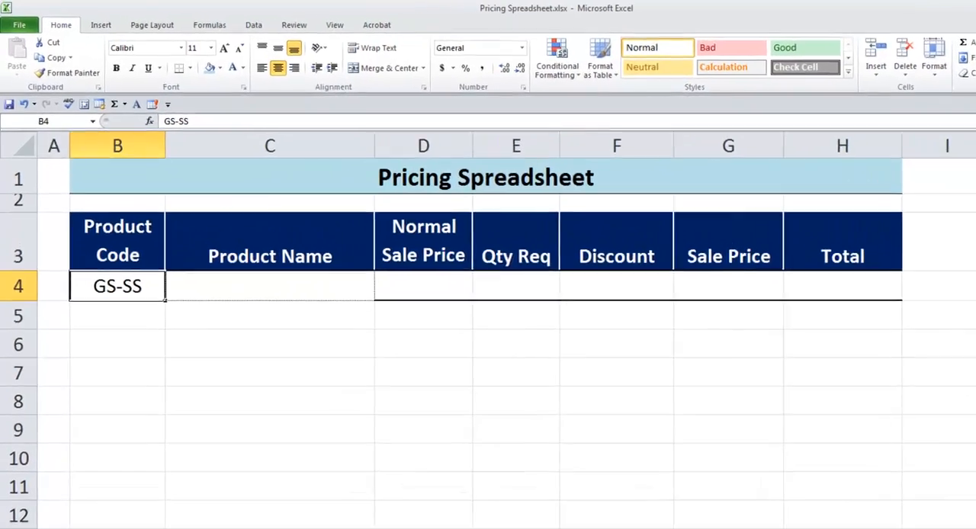
Find code GS-SS on the DataStore sheet and copy its product name into cell C4 of the Data Entry sheet.
click(113, 511)
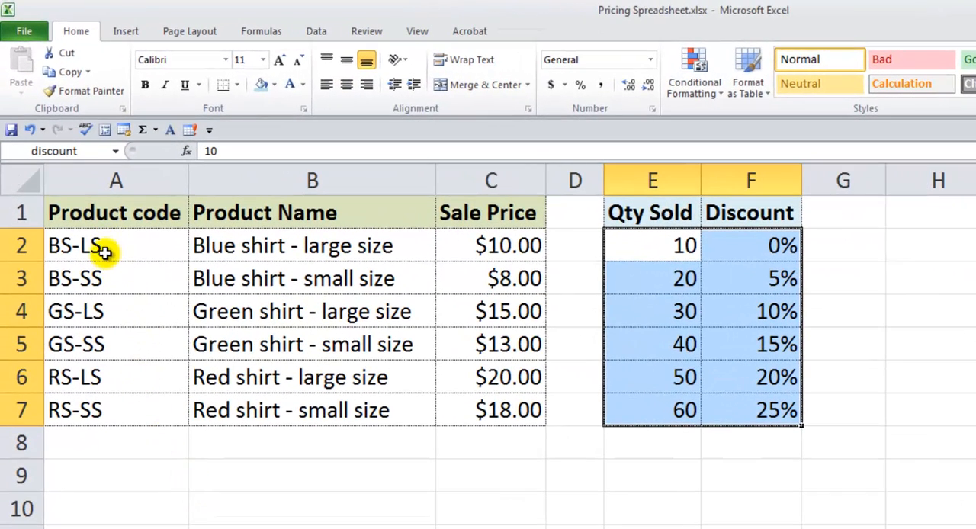
click(100, 344)
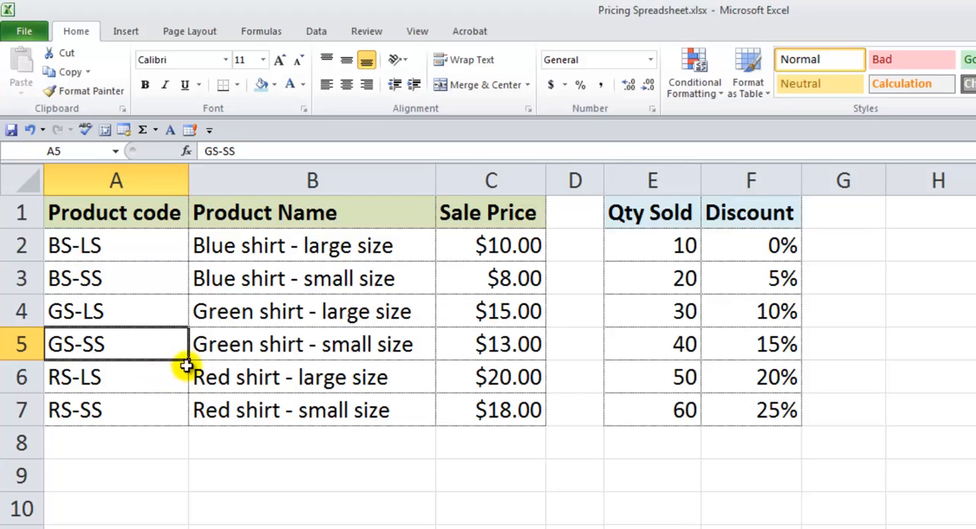
click(304, 180)
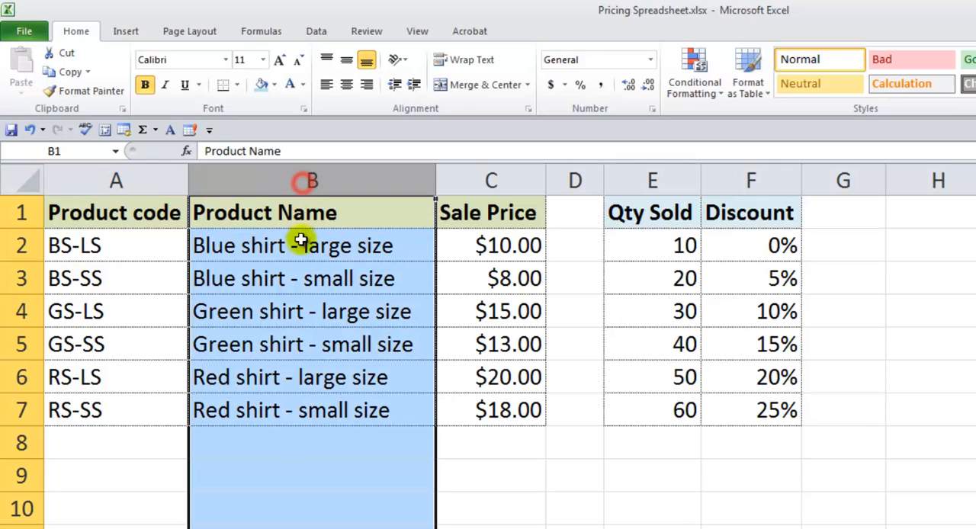
click(266, 342)
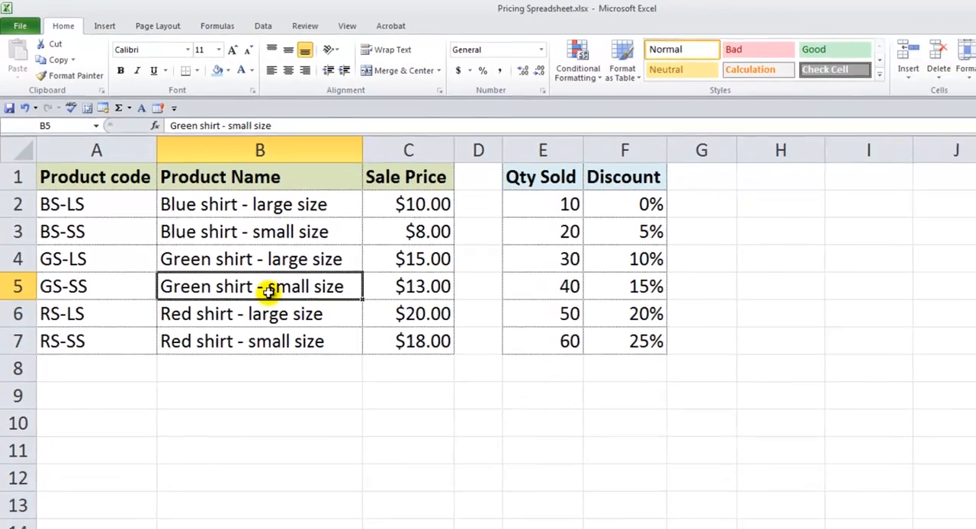
key(ctrl+c)
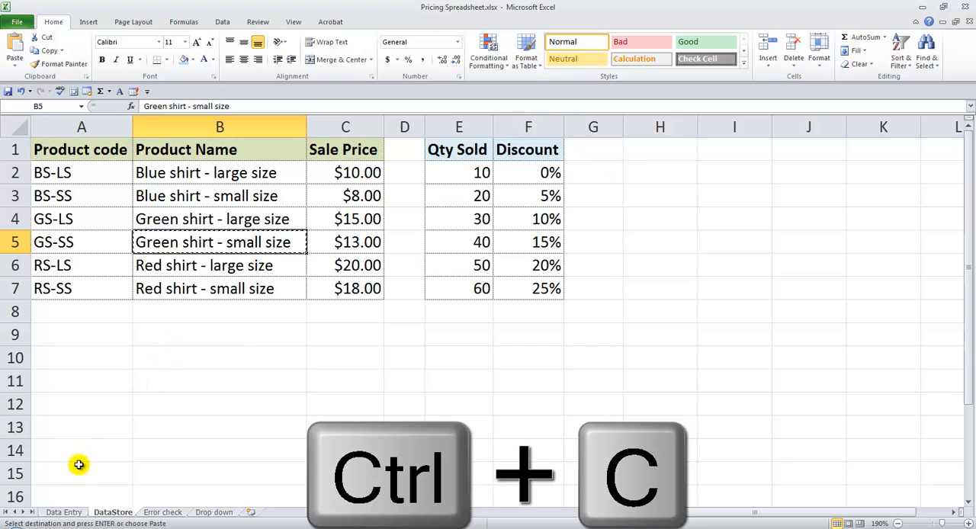
click(66, 511)
click(224, 257)
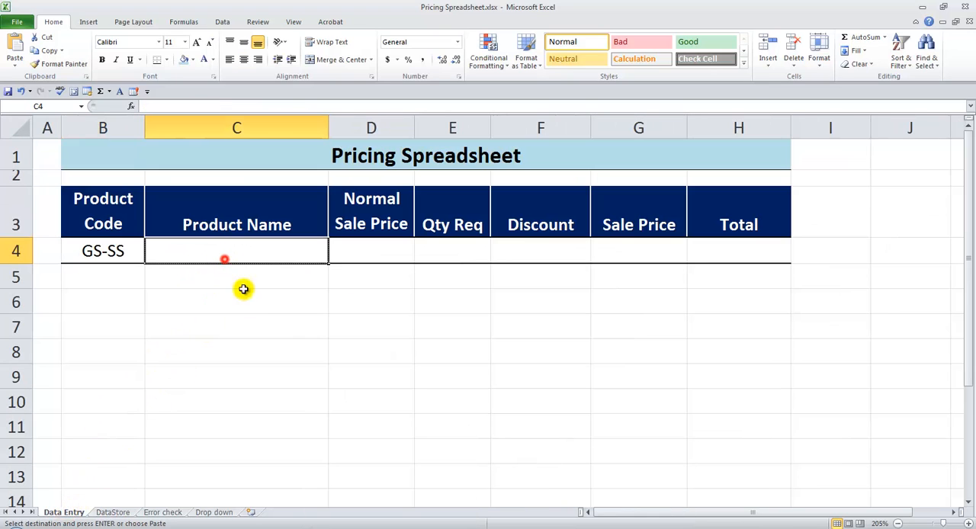
key(Return)
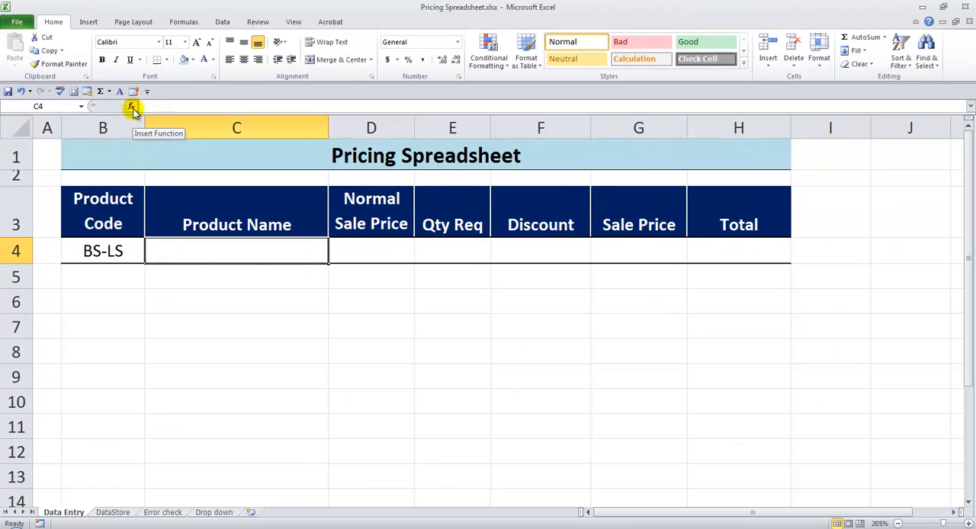
Search the function list for "lookup" and insert the VLOOKUP function in cell C4.
click(237, 192)
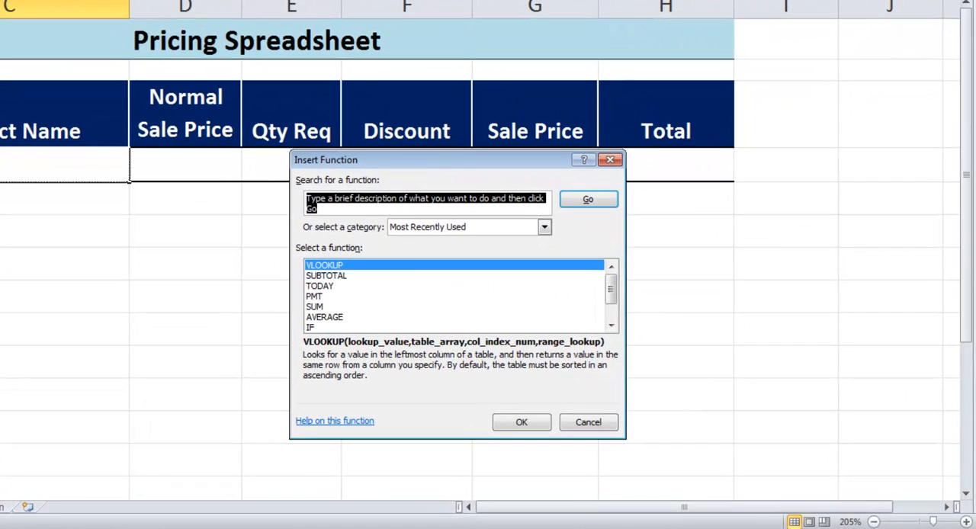
text(lo)
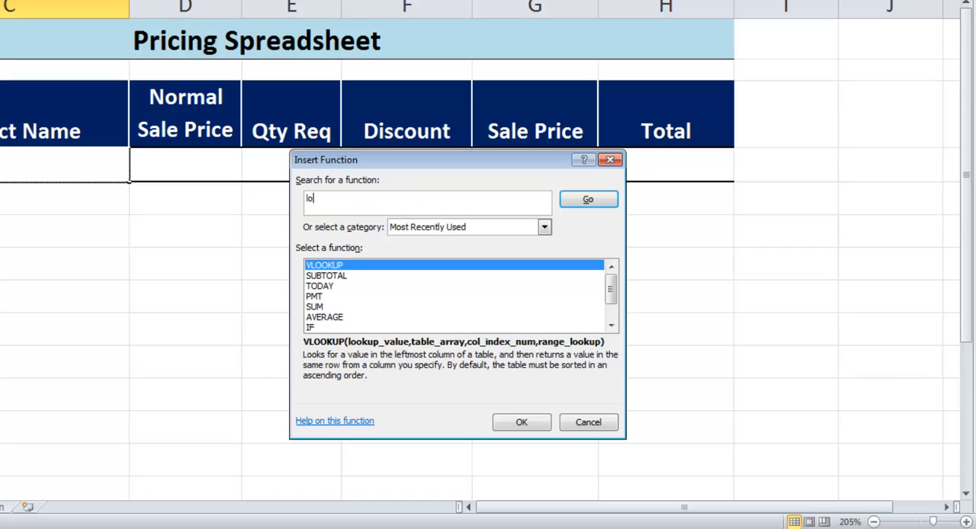
text(okup)
key(Return)
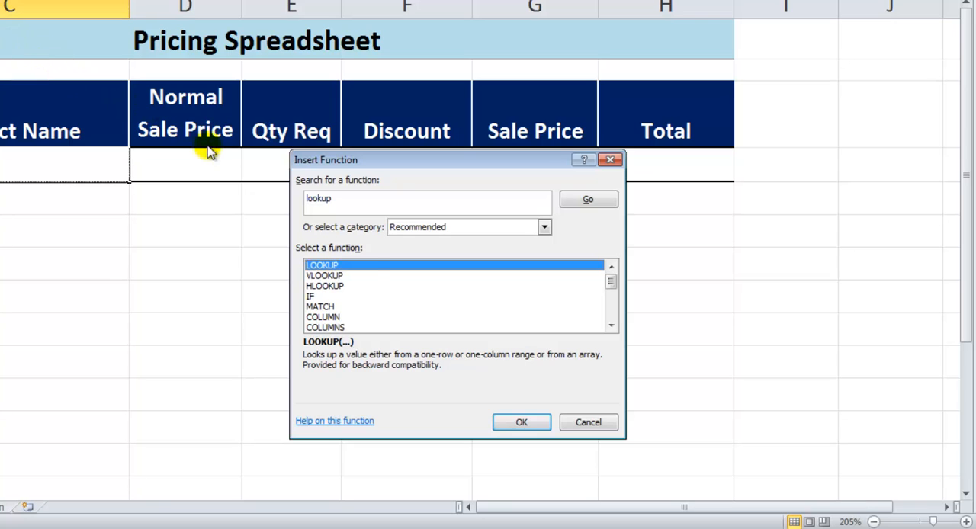
click(358, 276)
click(355, 287)
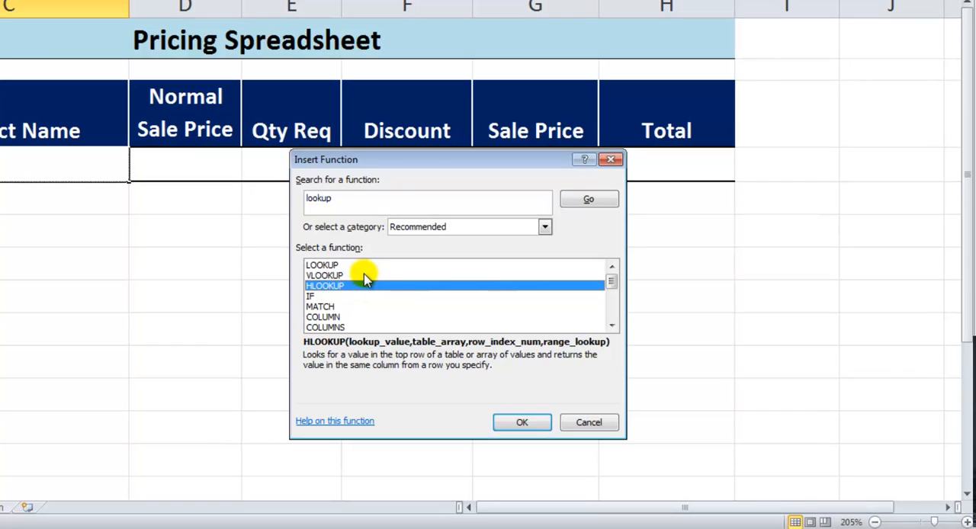
click(364, 277)
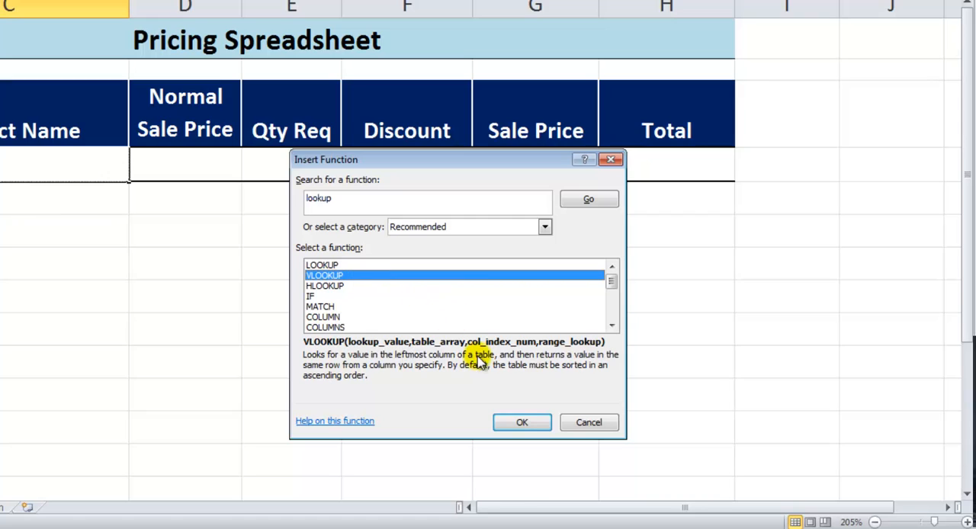
click(511, 421)
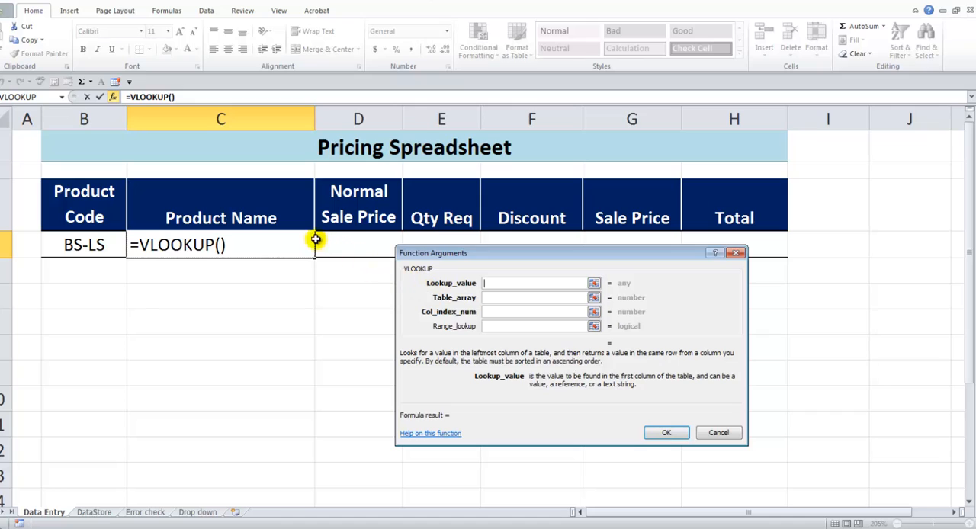
Complete the VLOOKUP in C4 with lookup value B4, table array shirts and column index number 2.
click(88, 246)
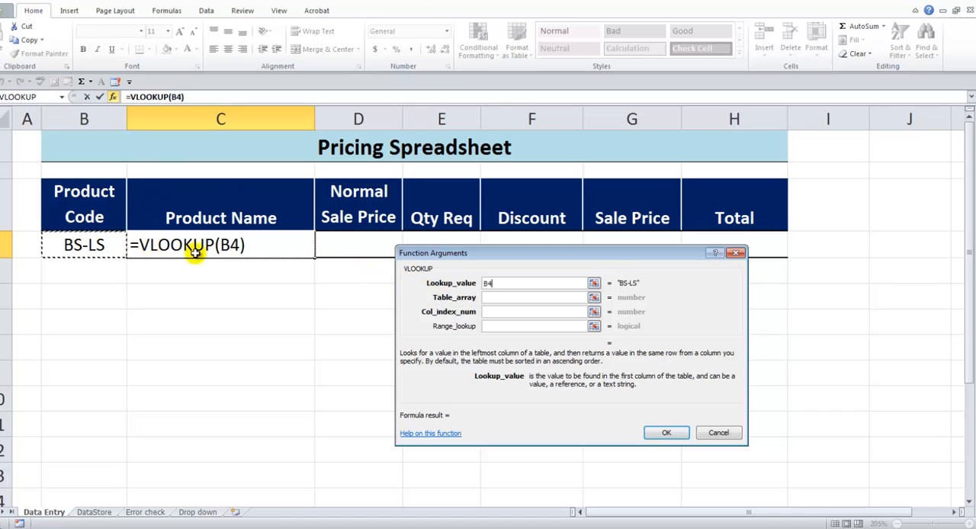
click(499, 298)
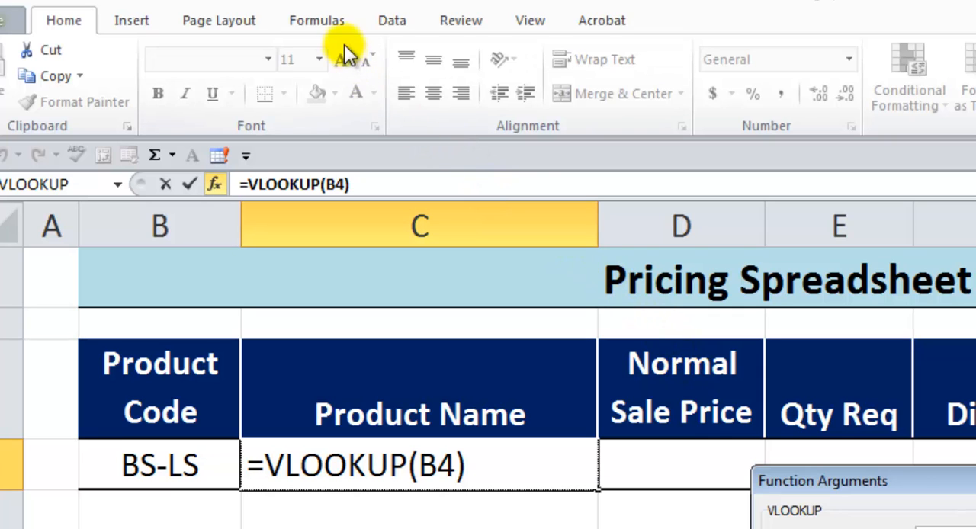
click(330, 22)
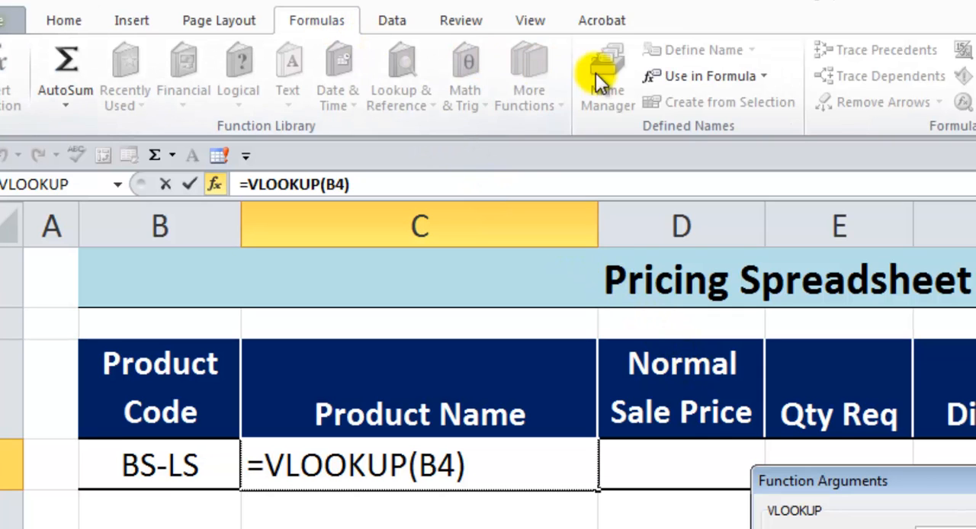
click(717, 79)
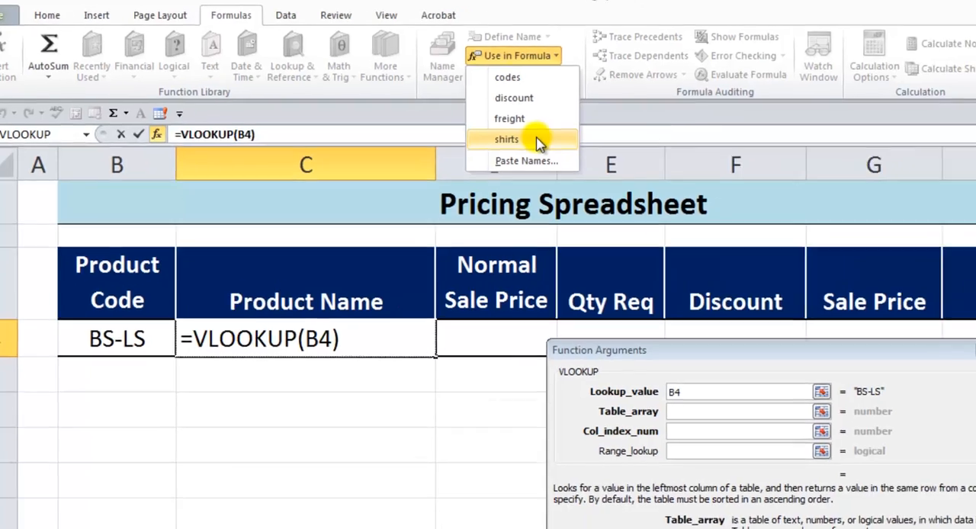
click(691, 190)
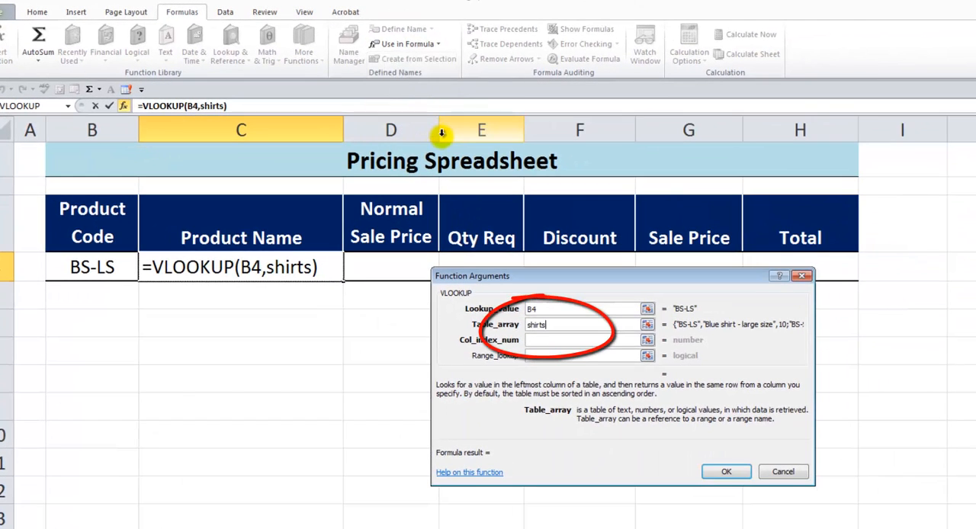
click(581, 338)
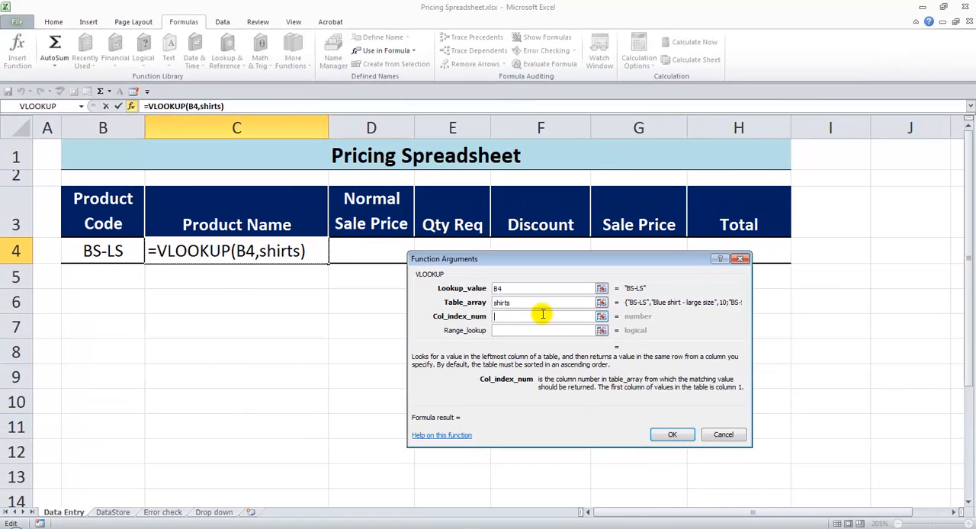
text(2)
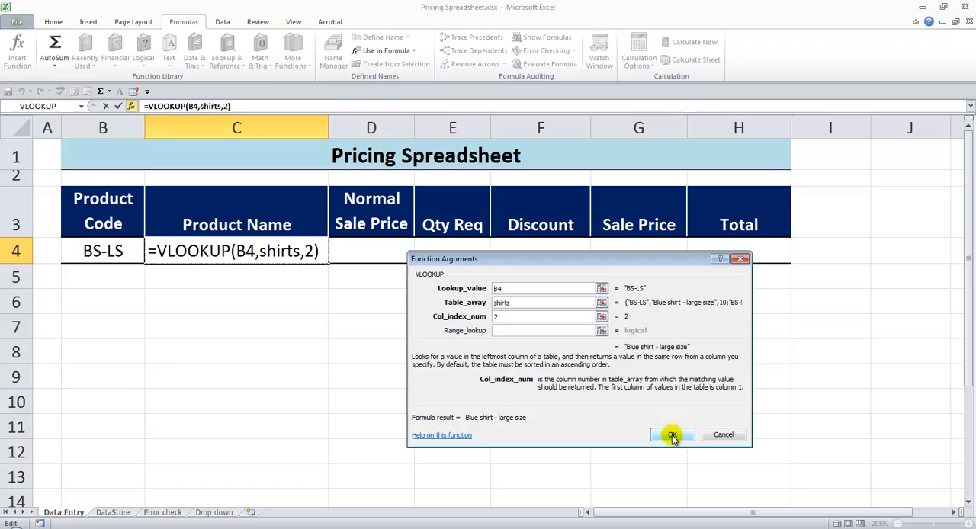
click(719, 441)
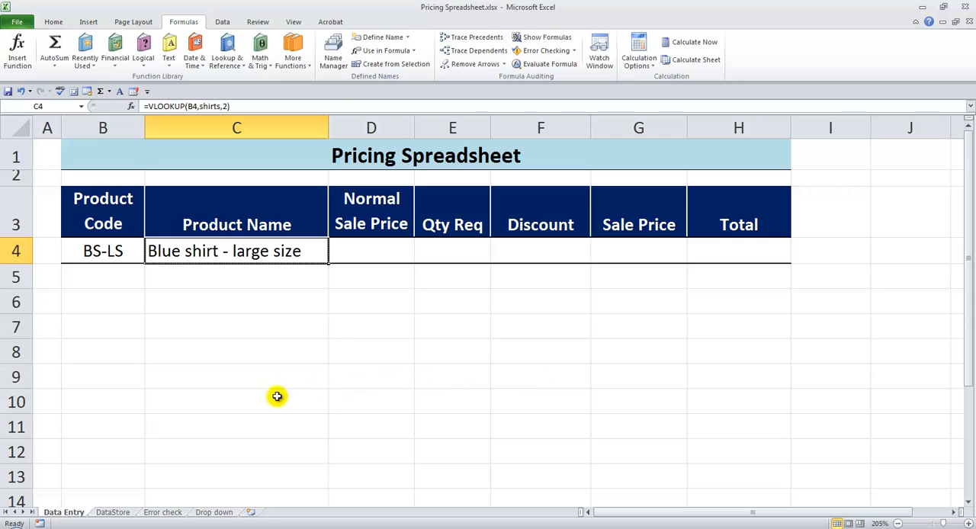
Review the product codes in A2:A7 on the DataStore sheet and return to cell B4 of the Data Entry sheet.
click(122, 512)
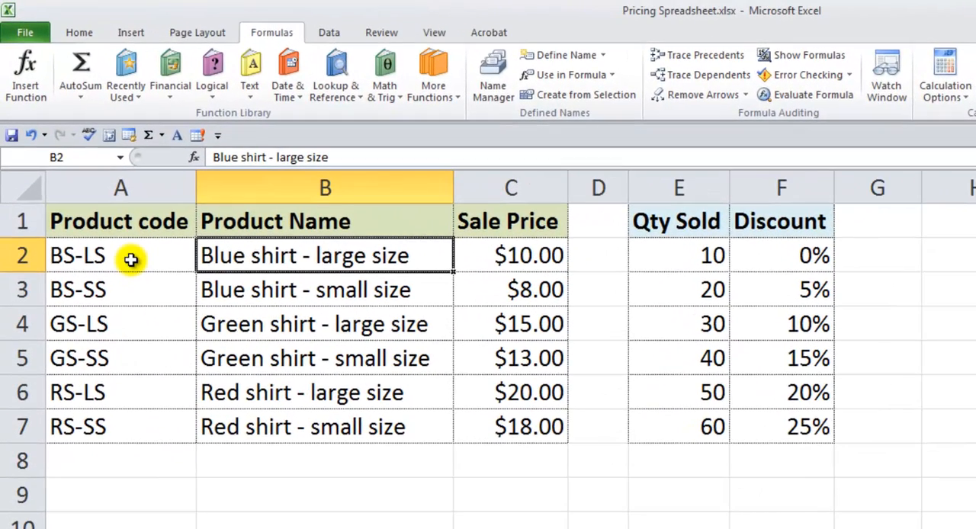
drag(130, 259, 125, 421)
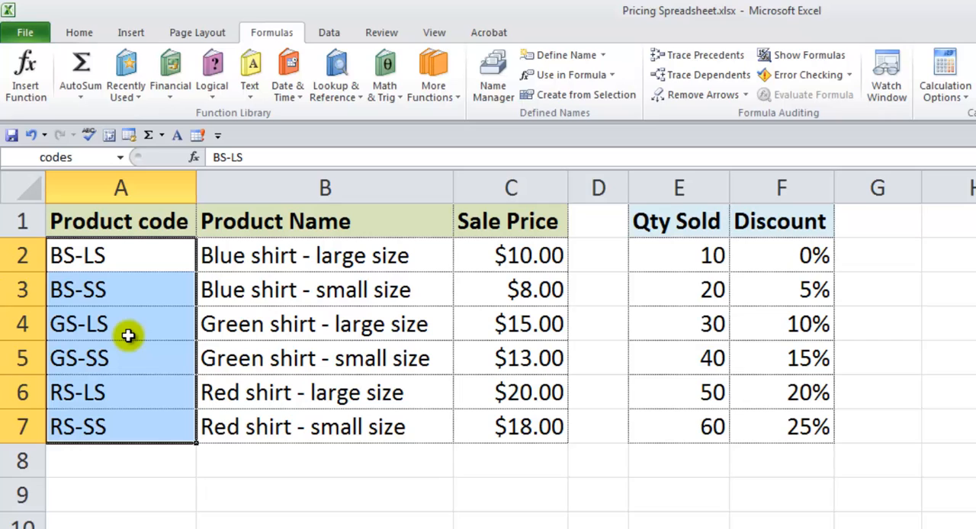
drag(124, 252, 114, 426)
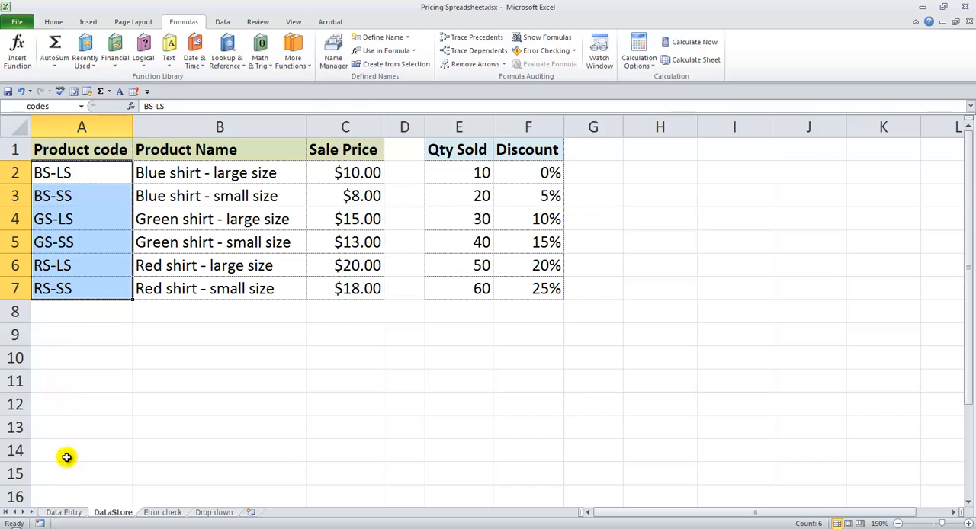
click(63, 512)
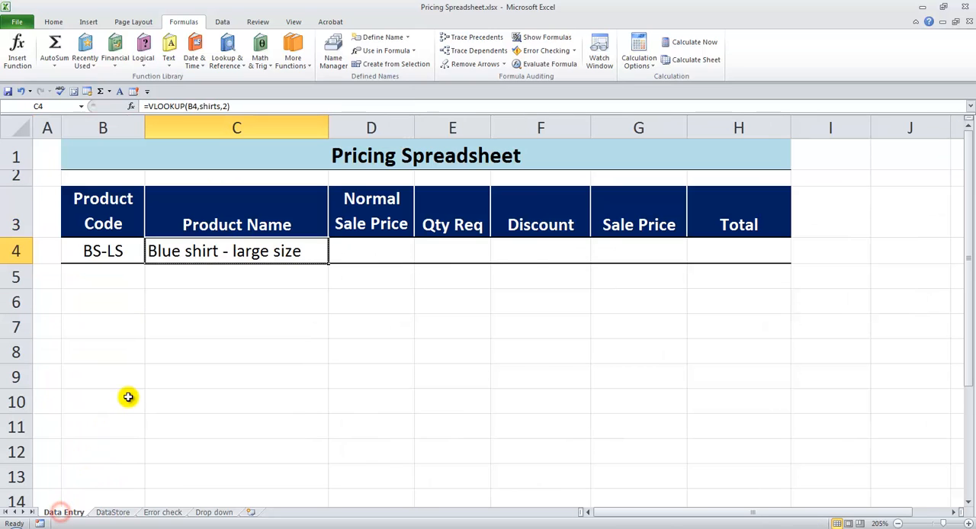
click(111, 255)
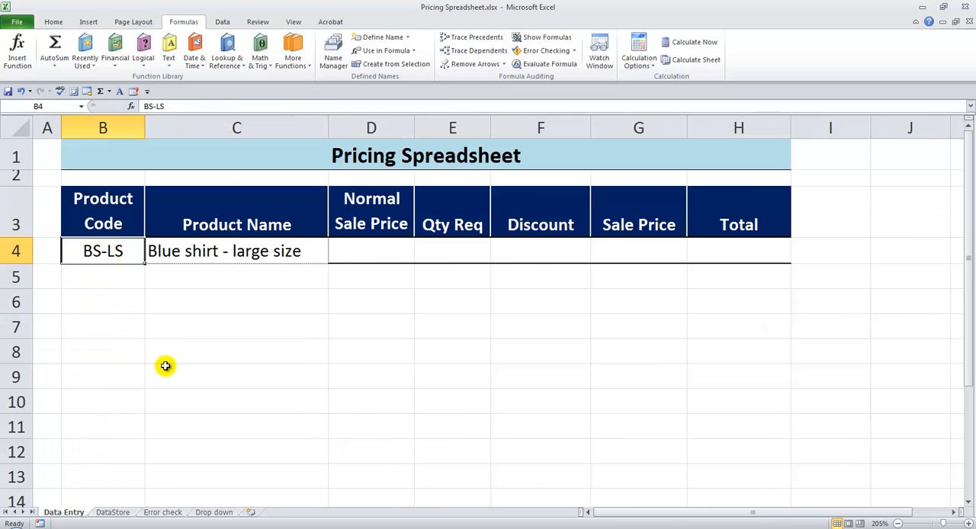
Enter product code RS-SS in cell B4, and in cell B3 of the completed pricing table.
text(RS-SS)
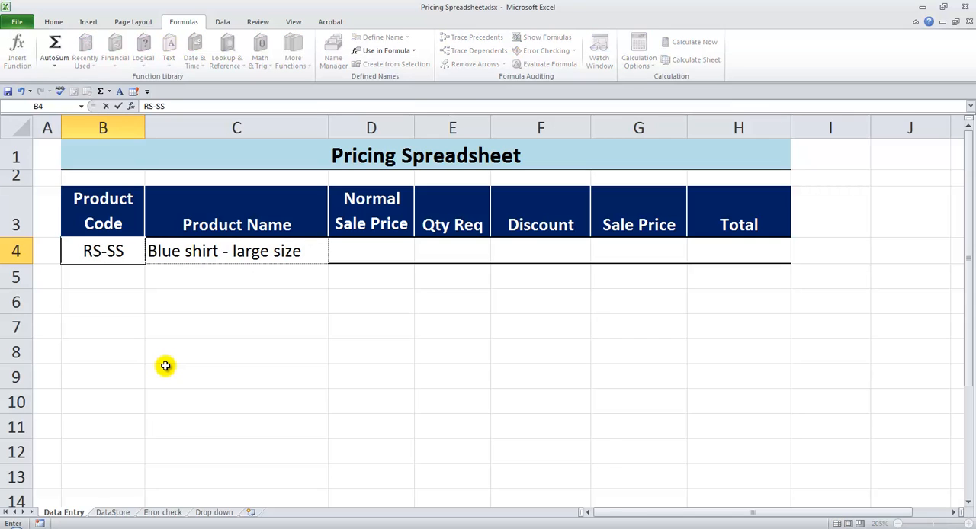
key(Return)
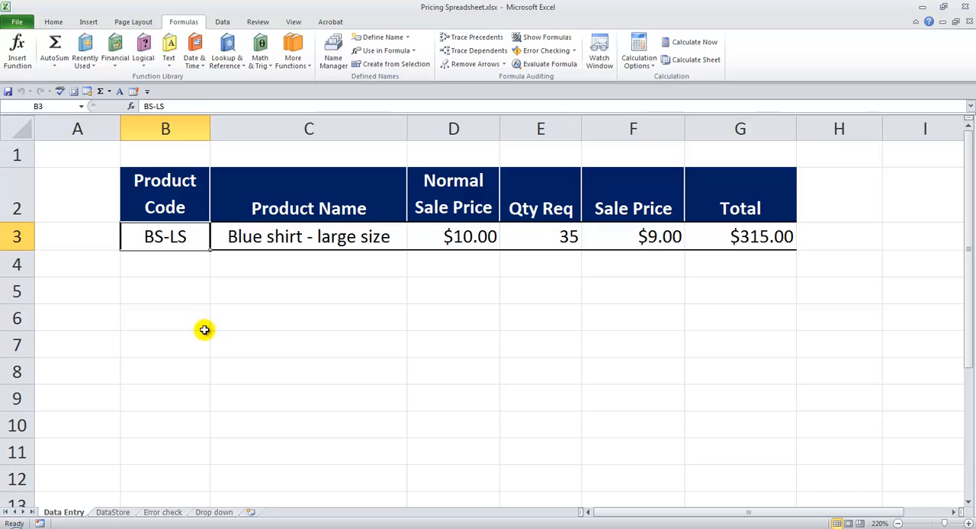
text(RS-SS)
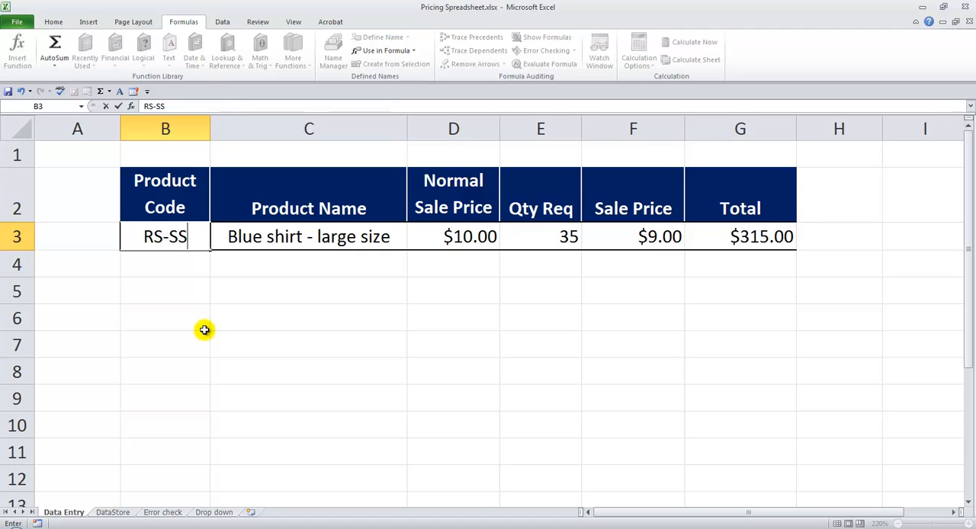
key(Return)
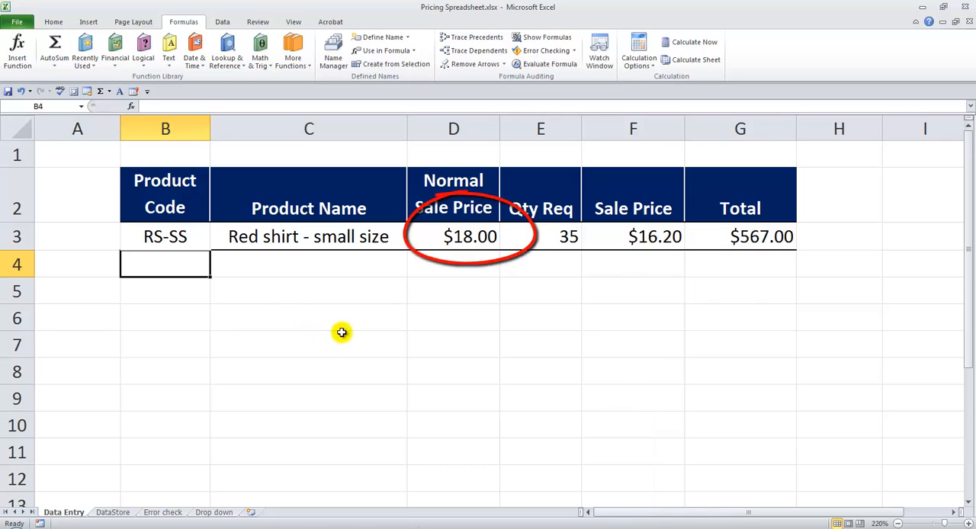
Set the required quantity in E3 to 21 and check the quantity discounts on the DataStore sheet before returning to Data Entry.
click(553, 238)
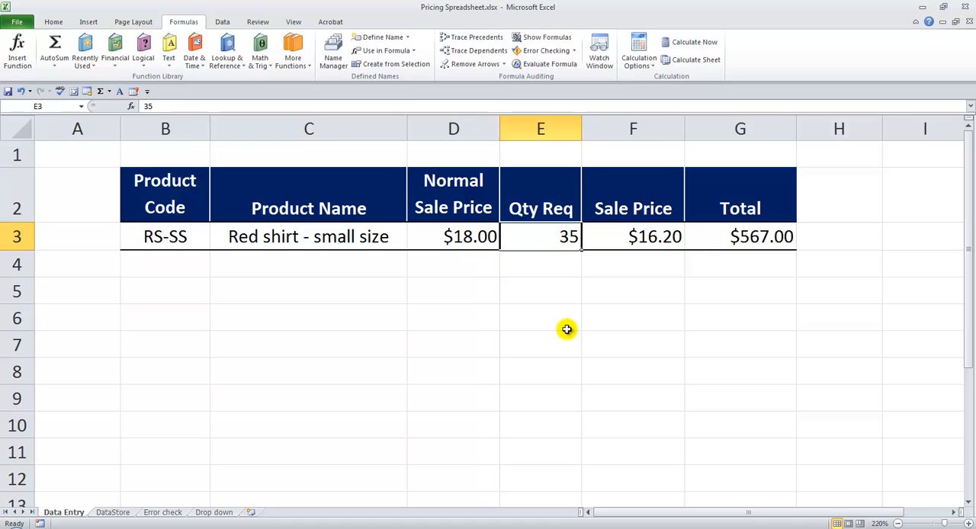
text(21)
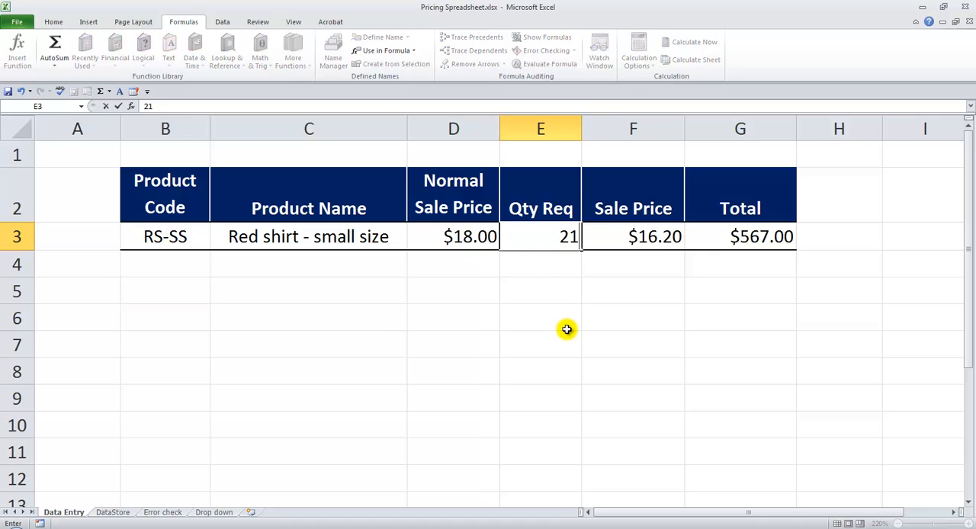
key(Return)
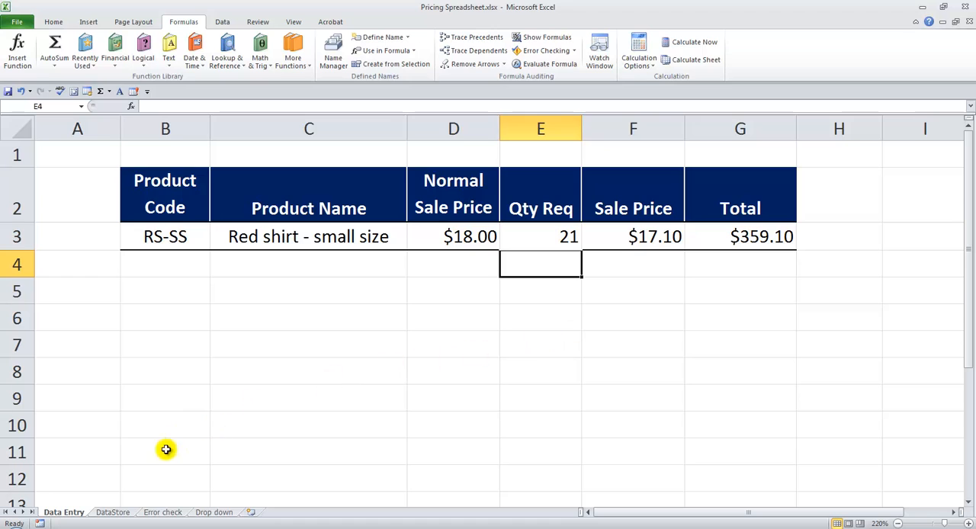
click(119, 513)
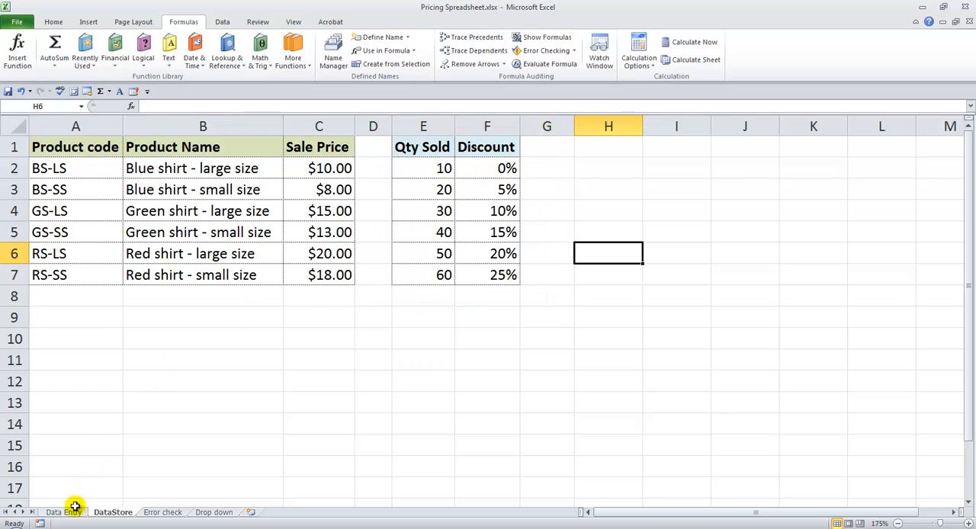
click(73, 512)
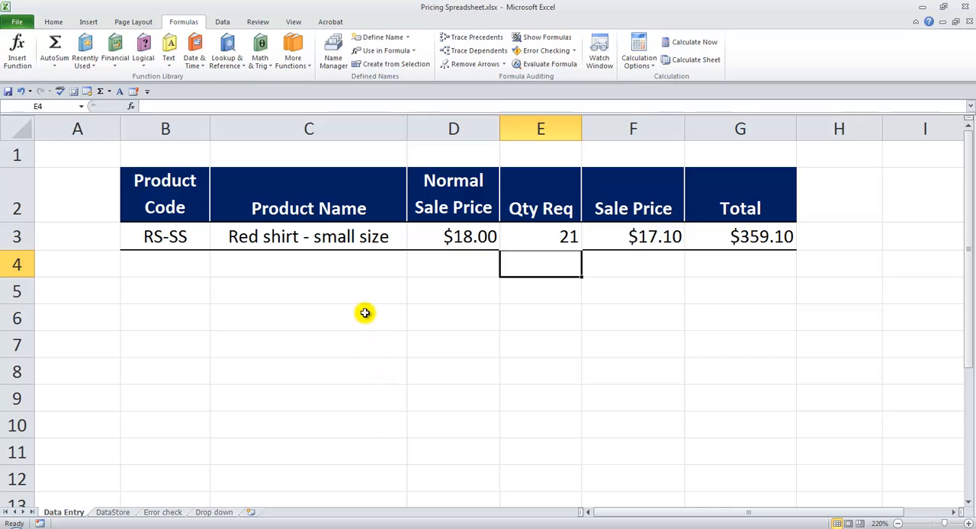
Inspect the formulas behind the product name in C3, the normal sale price in D3 and the sale price in F3.
click(336, 239)
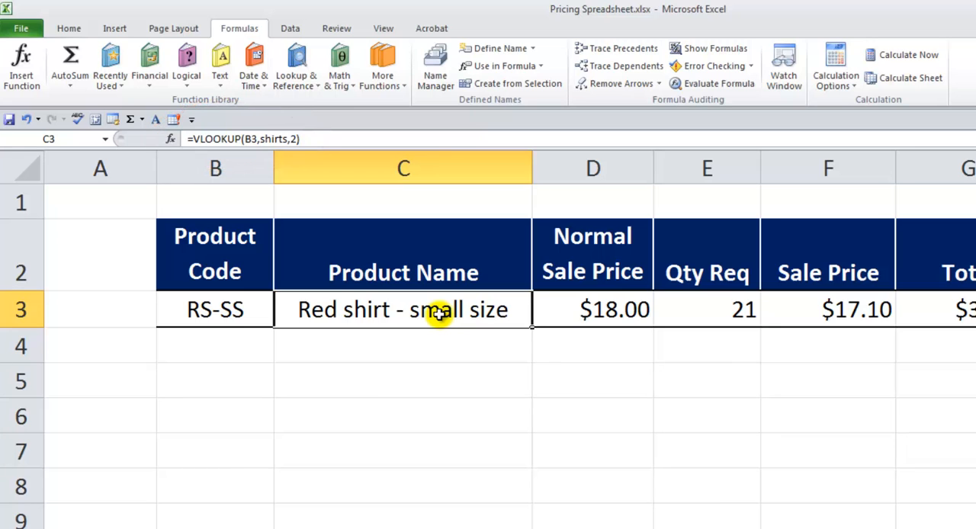
double_click(398, 309)
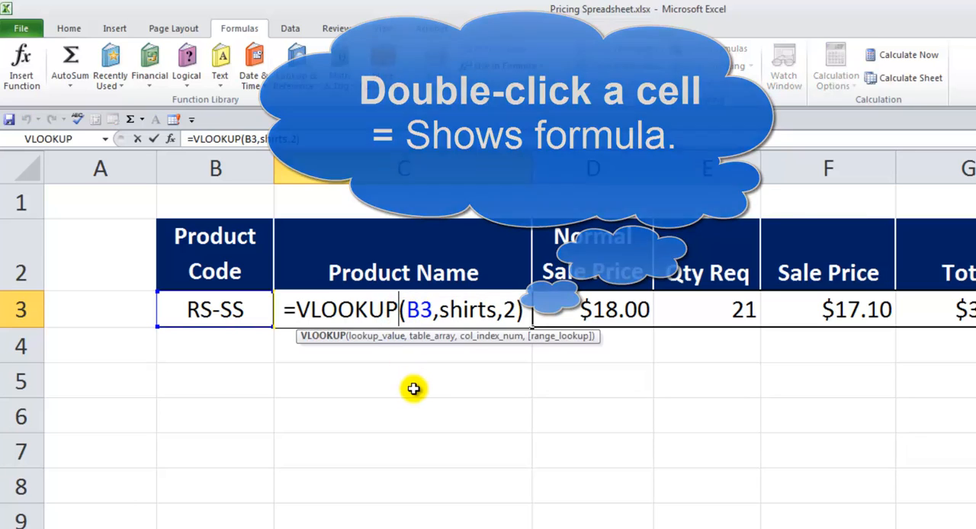
key(Return)
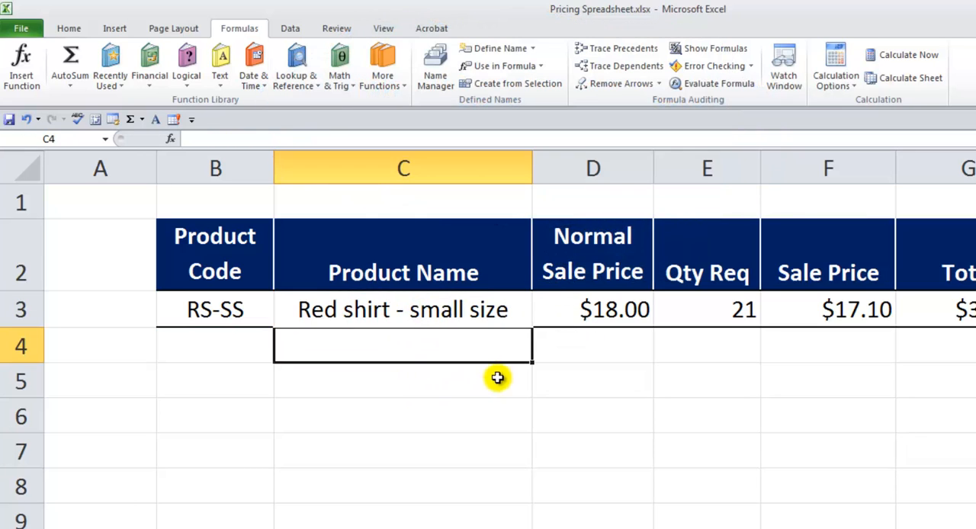
double_click(602, 310)
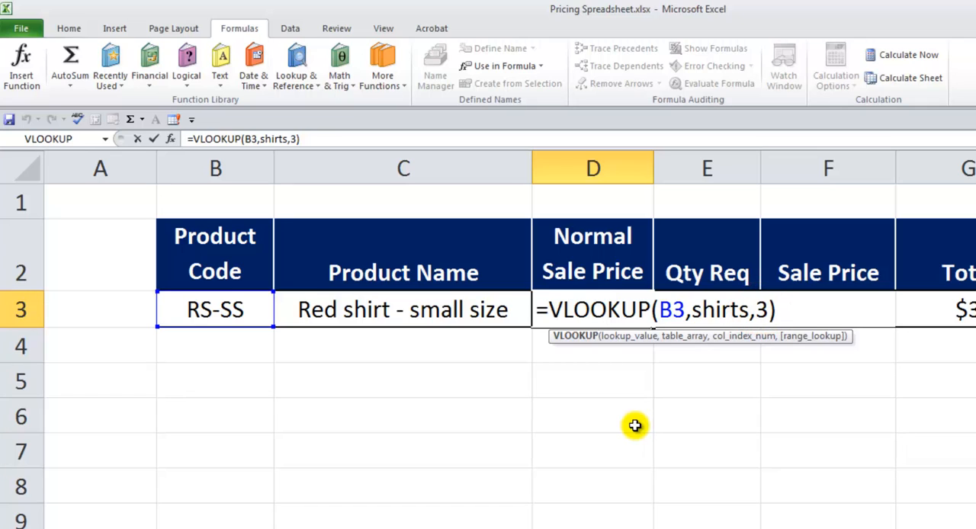
key(ctrl+Return)
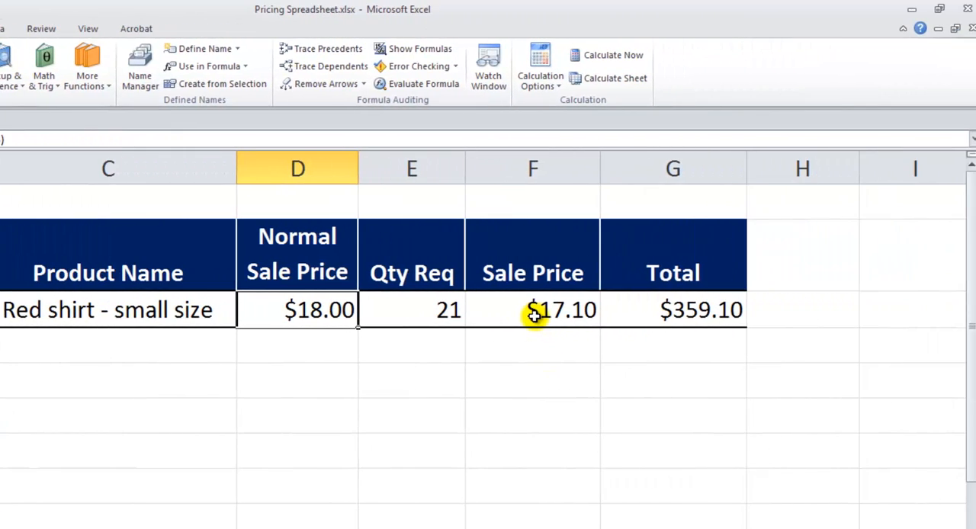
click(535, 314)
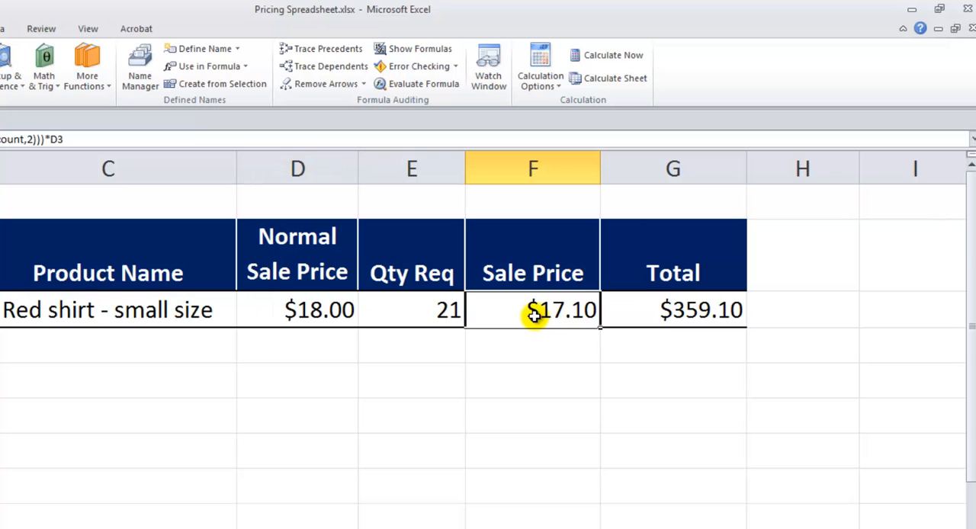
key(F2)
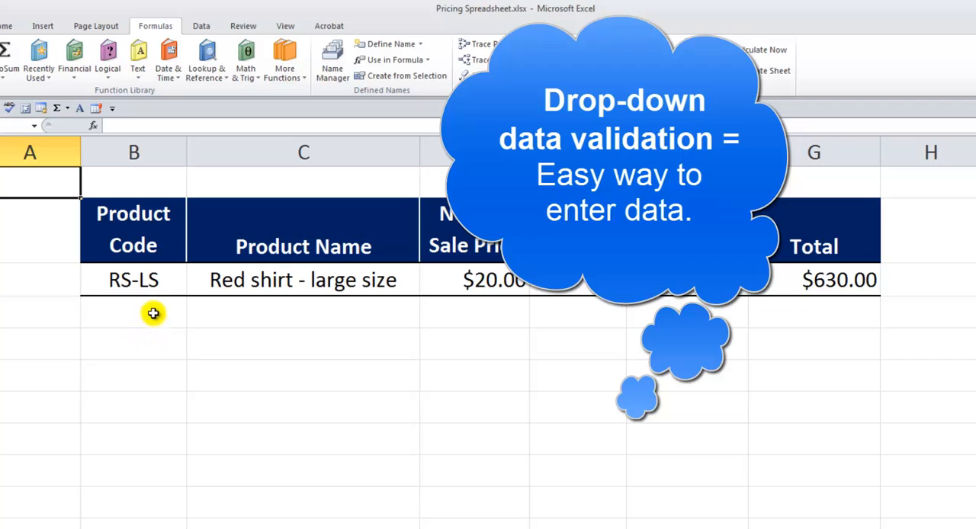
Choose GS-LS, GS-SS and finally RS-SS as the product code in cell B3 of the Drop down sheet.
click(151, 281)
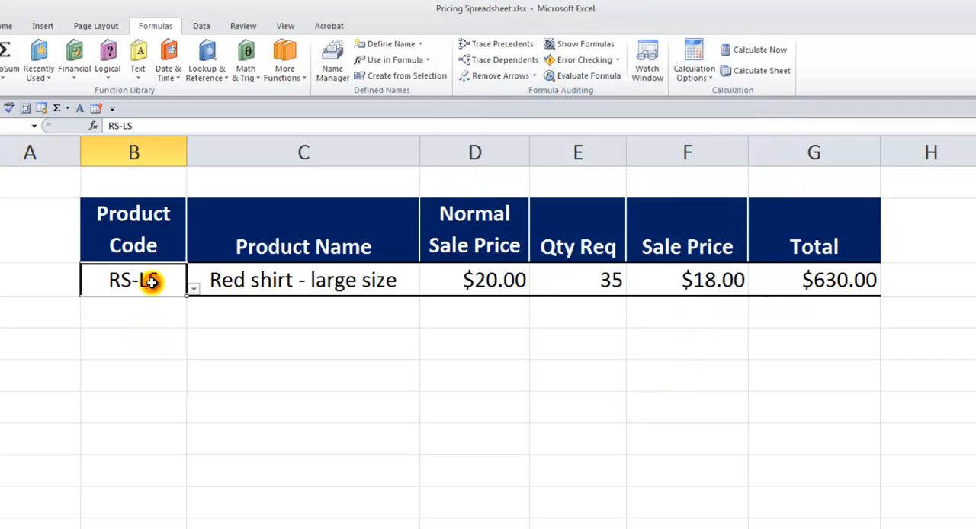
click(193, 290)
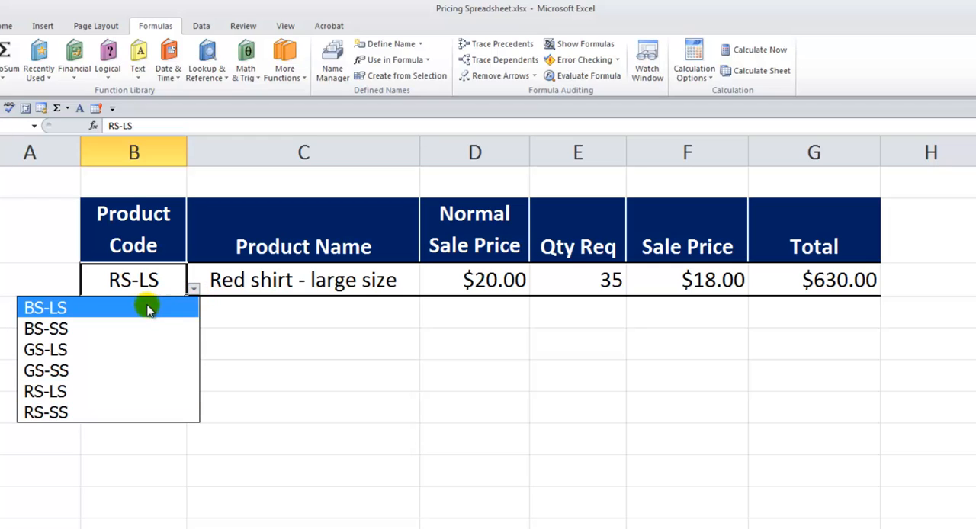
click(105, 351)
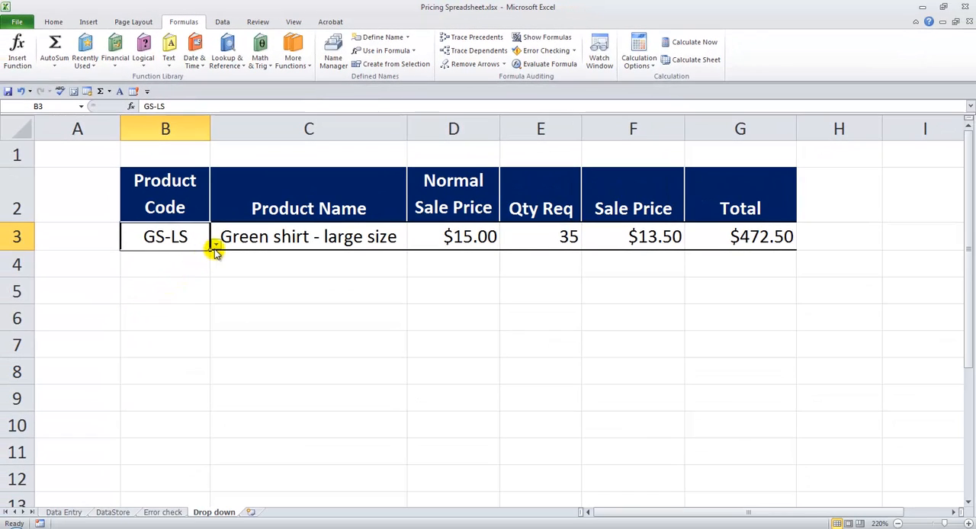
click(215, 246)
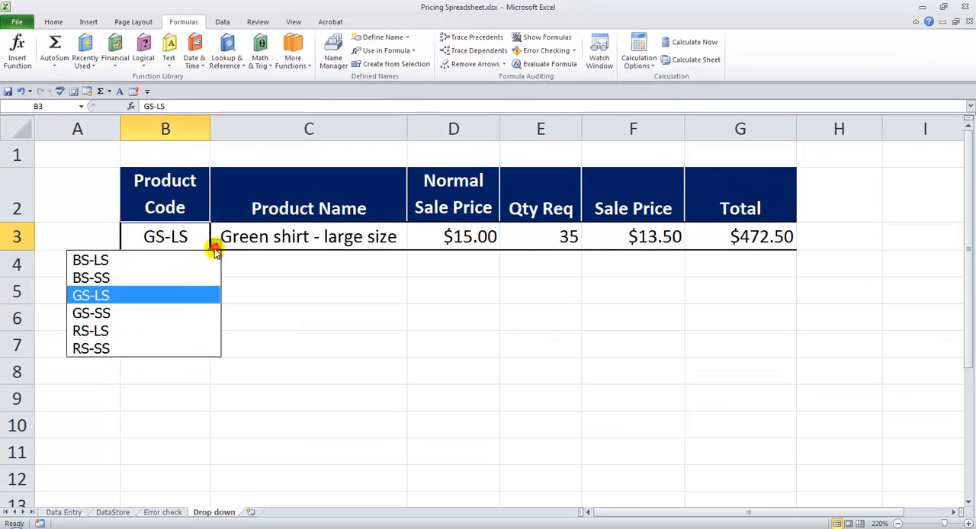
click(144, 318)
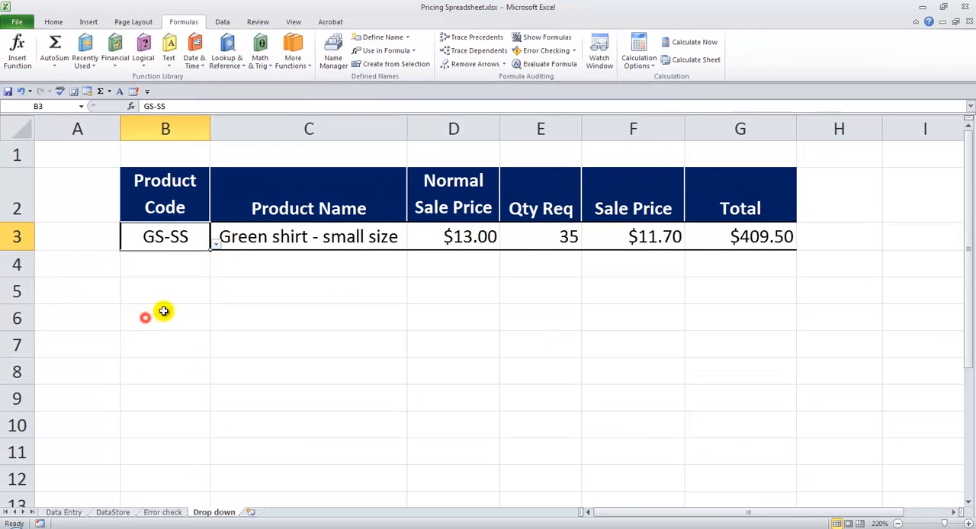
click(215, 244)
click(138, 348)
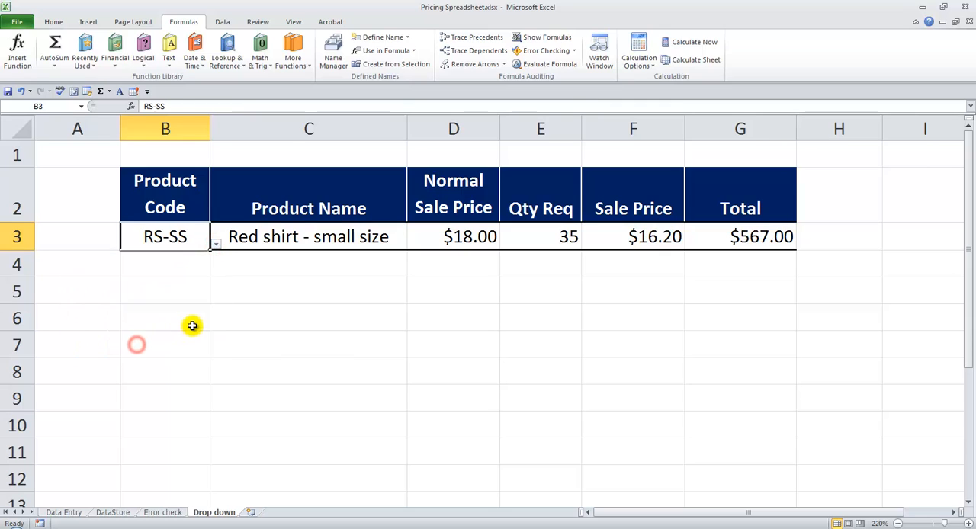